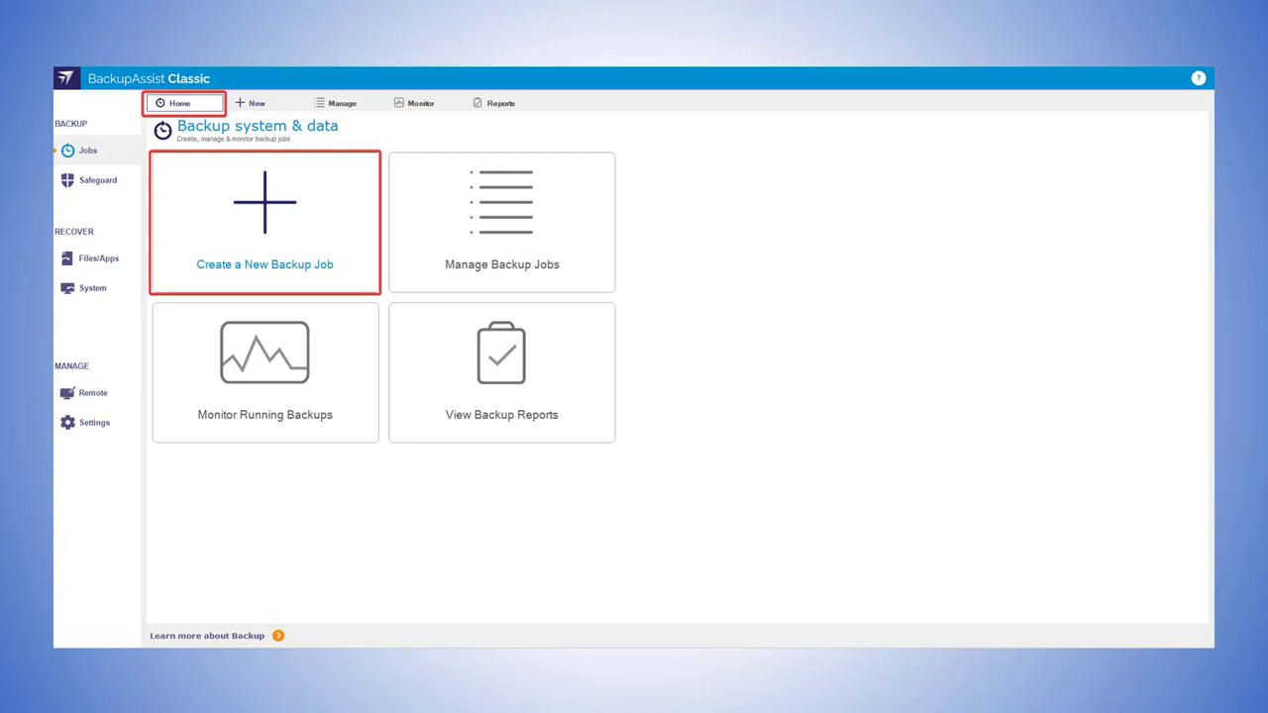
# Begin a new backup job to reach the Cloud Backup job type choice
pyautogui.click(252, 261)
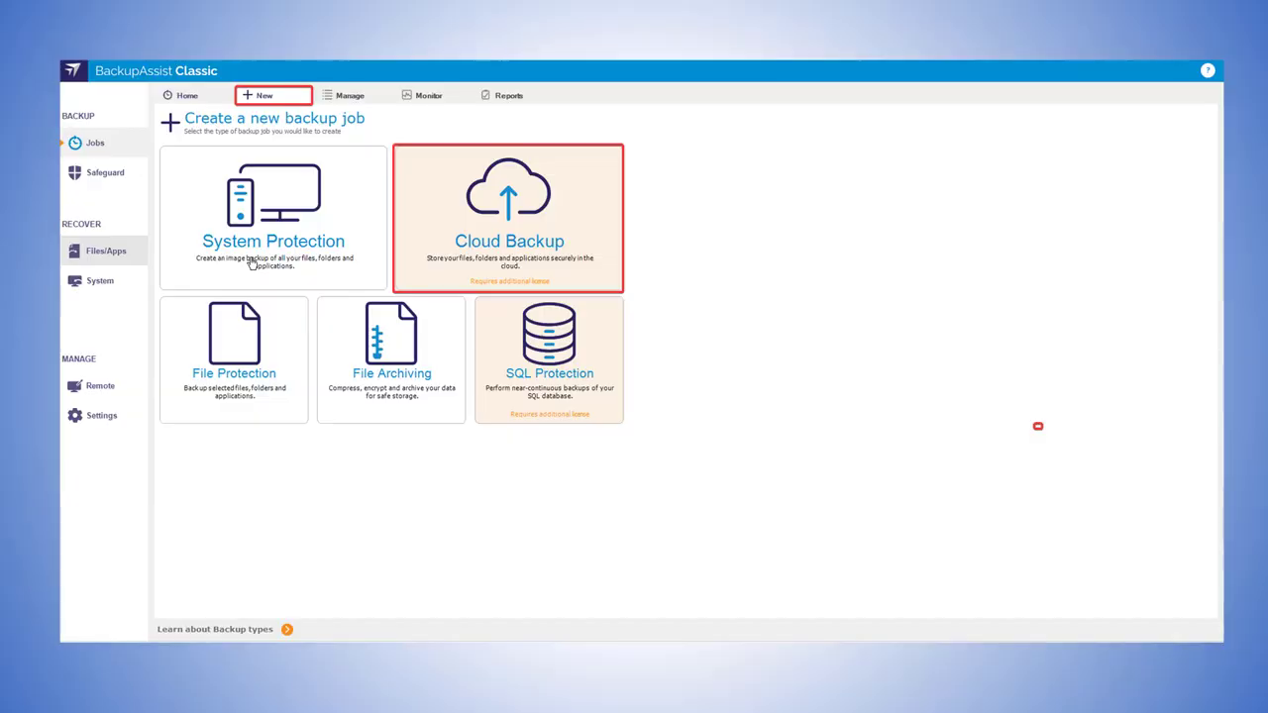